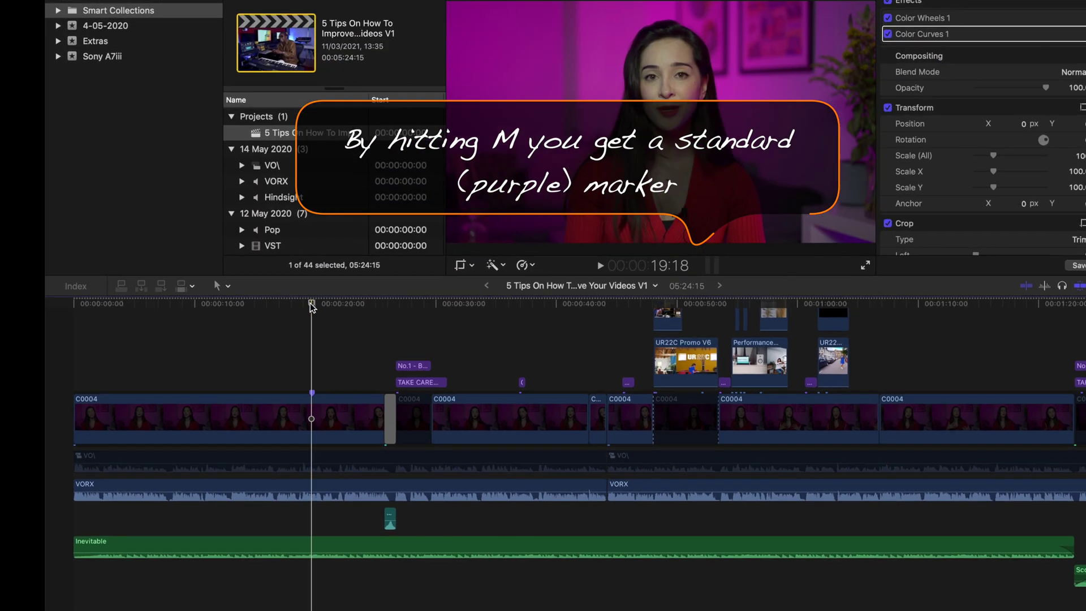
# - Add Marker 6 on clip C0004 at 00:00:19:18 and bring up its marker editor
pyautogui.press('m')
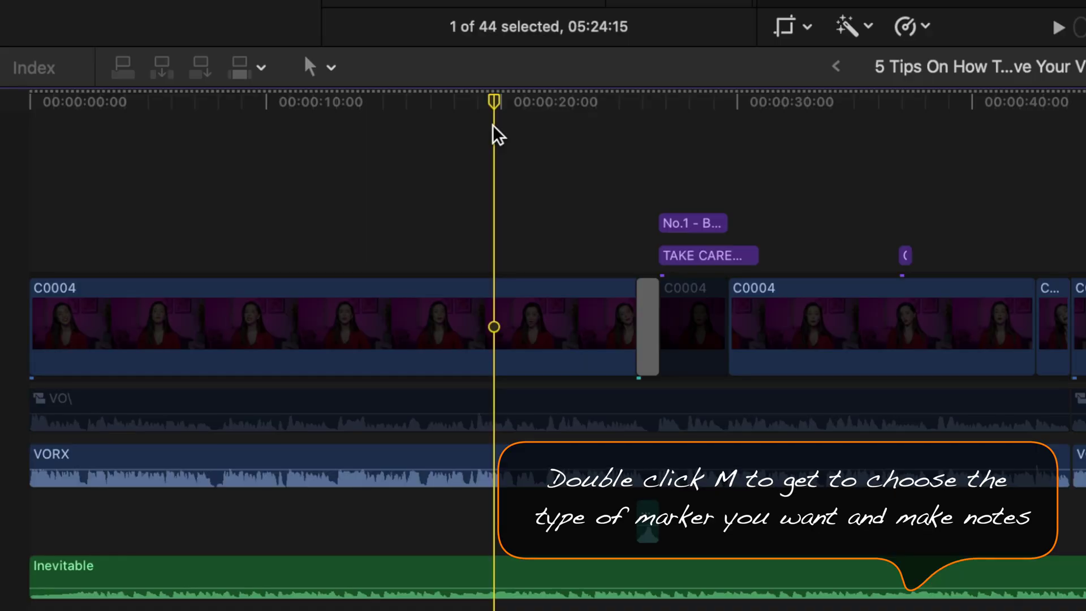
pyautogui.press('m')
pyautogui.press('m')
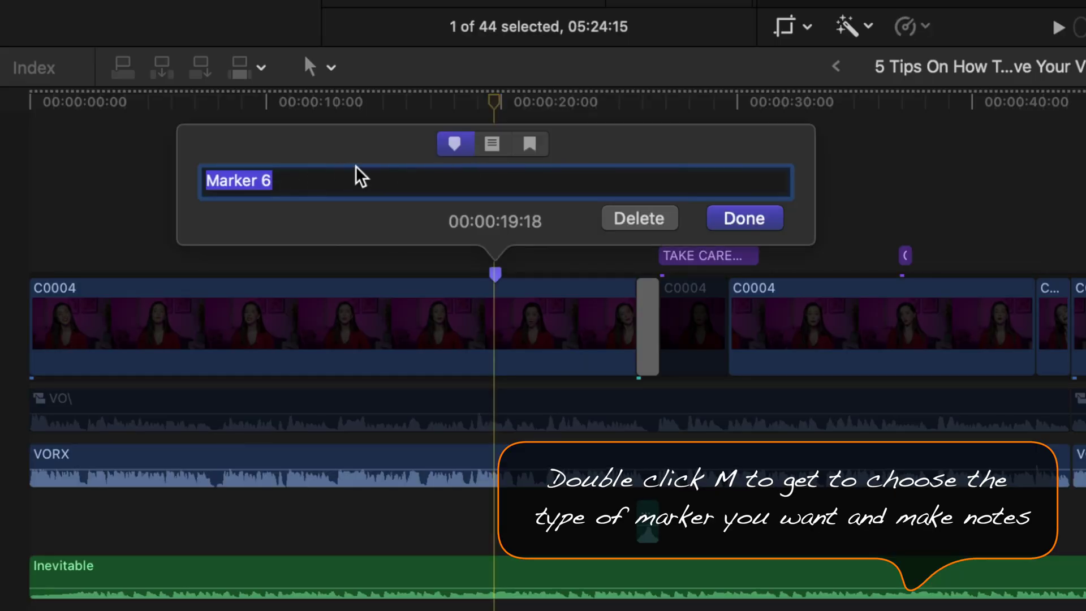
# - Clear the marker's name and turn it into a red to-do marker
pyautogui.click(394, 173)
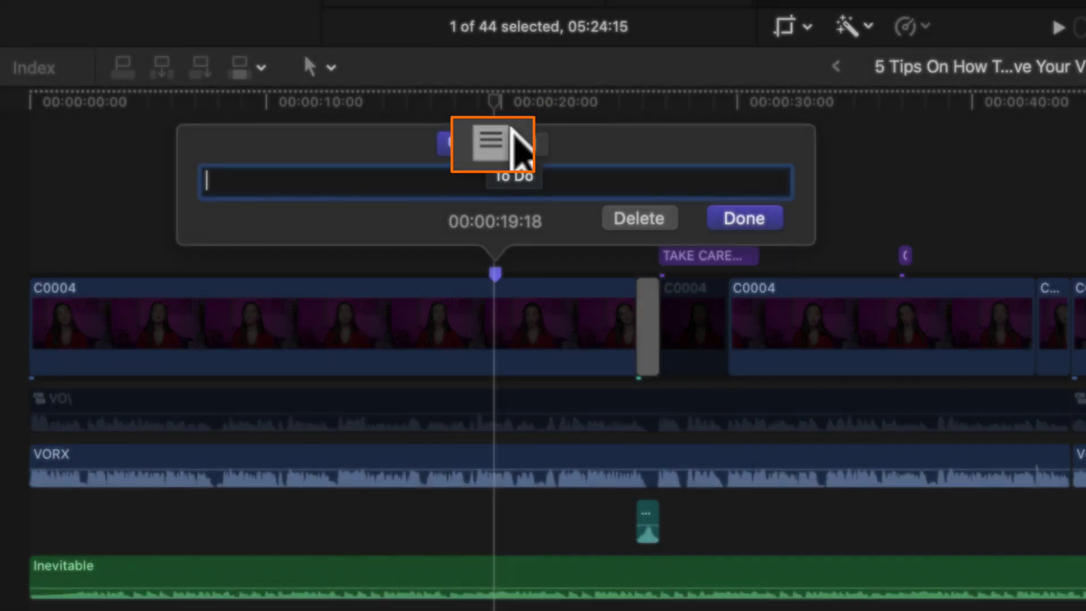
pyautogui.click(493, 144)
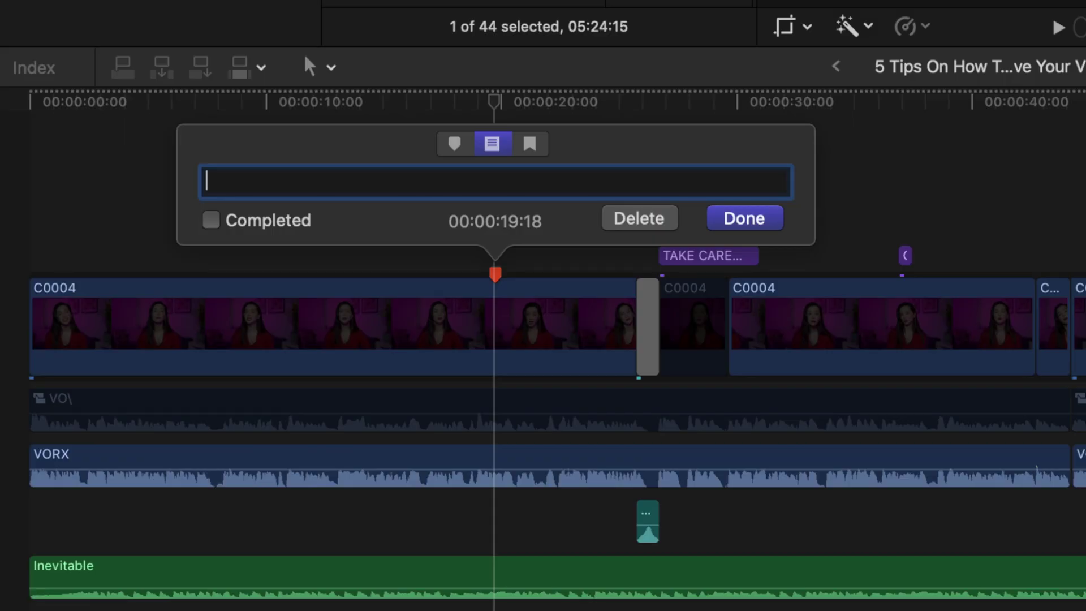
# - Title the to-do marker 'Add title', confirm it, and reopen its details
pyautogui.write('Add title')
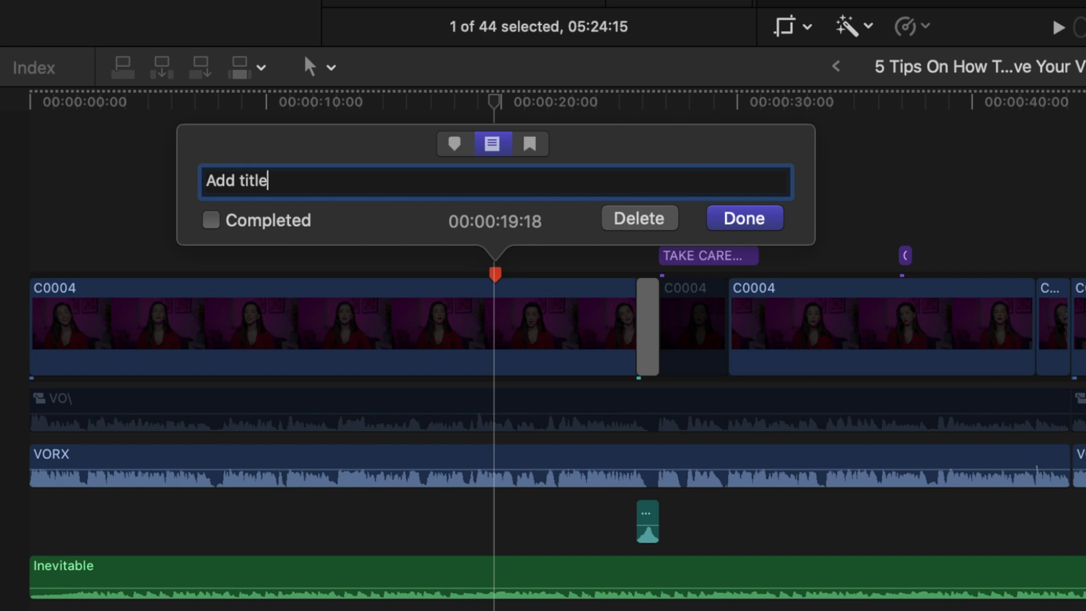
pyautogui.click(758, 218)
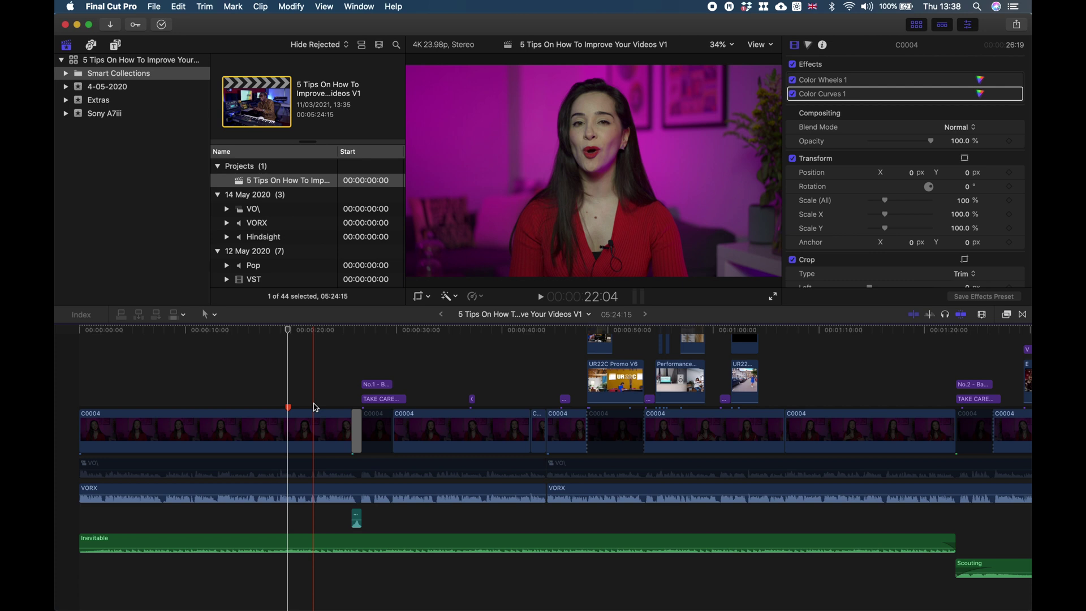
pyautogui.doubleClick(290, 408)
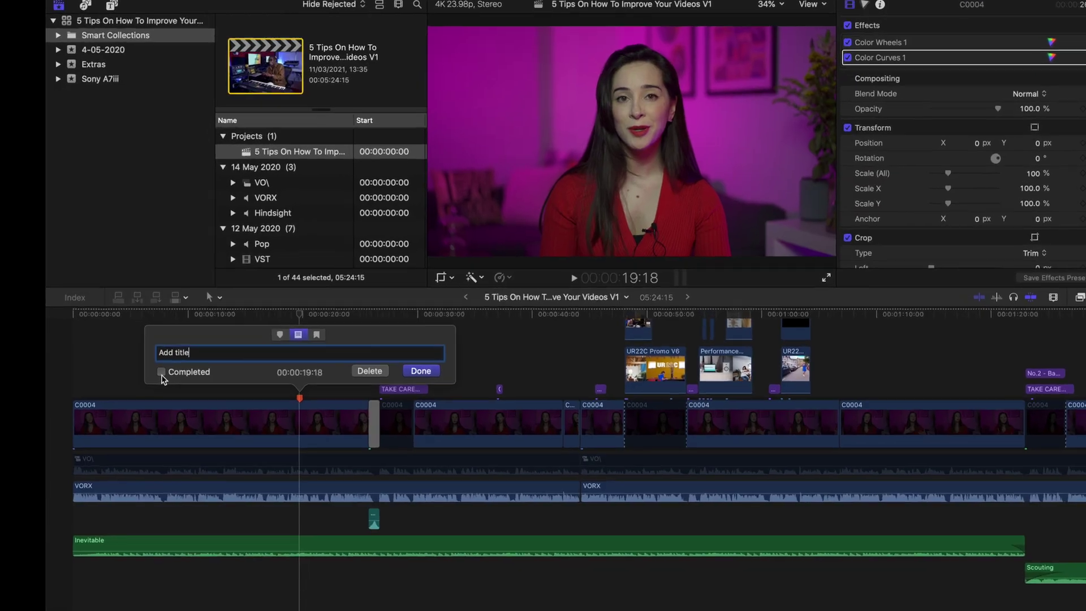
# - Mark the 'Add title' to-do as completed so it turns green
pyautogui.click(161, 372)
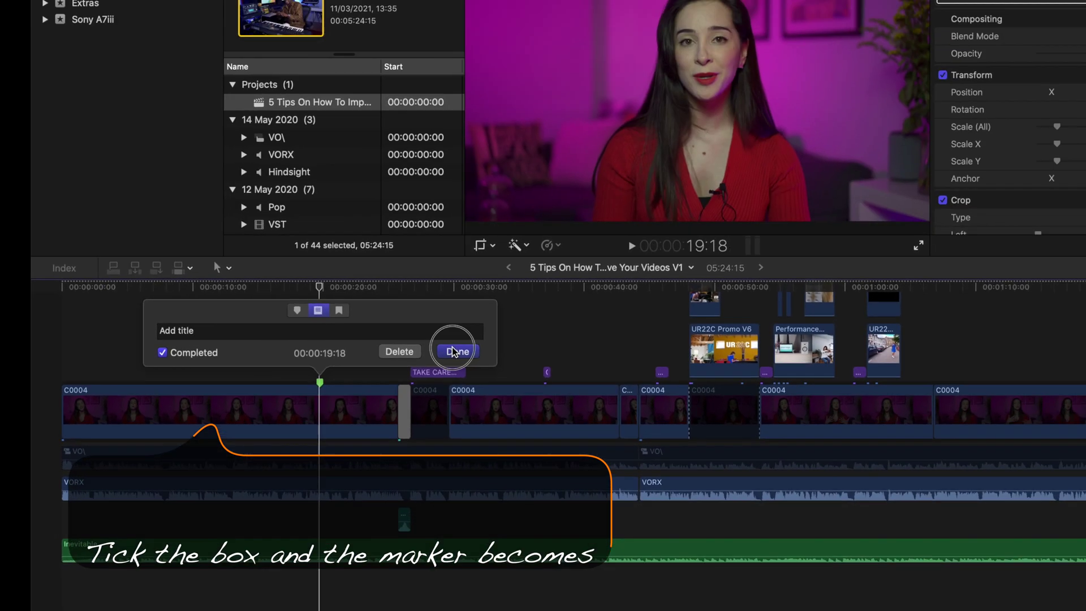
pyautogui.click(584, 285)
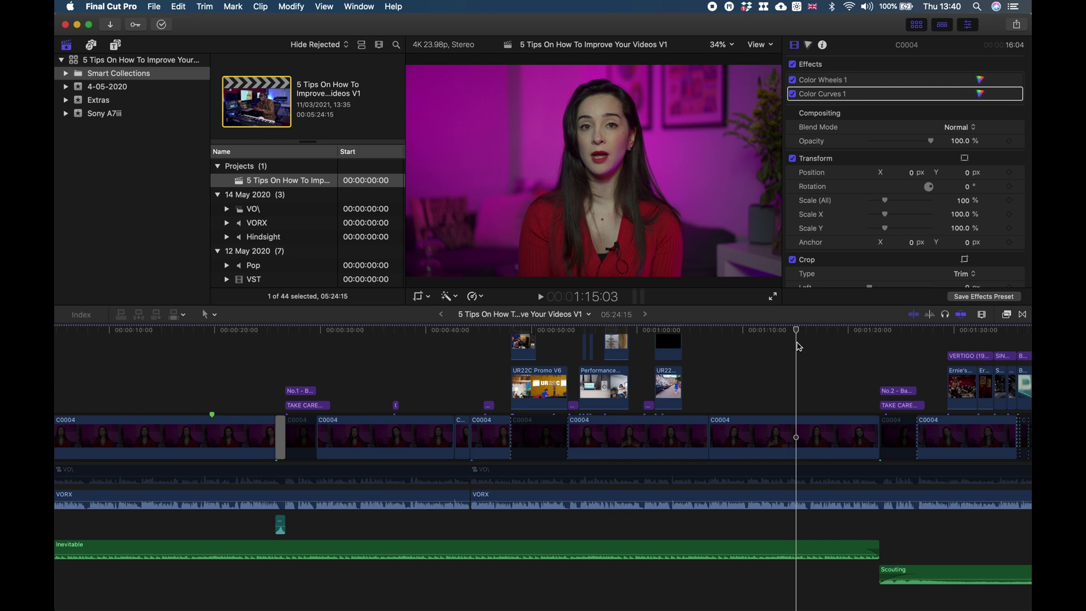
# - Add an orange chapter marker named 'Lighting' at 00:01:15:03 and select it
pyautogui.hotkey('alt', 'm')
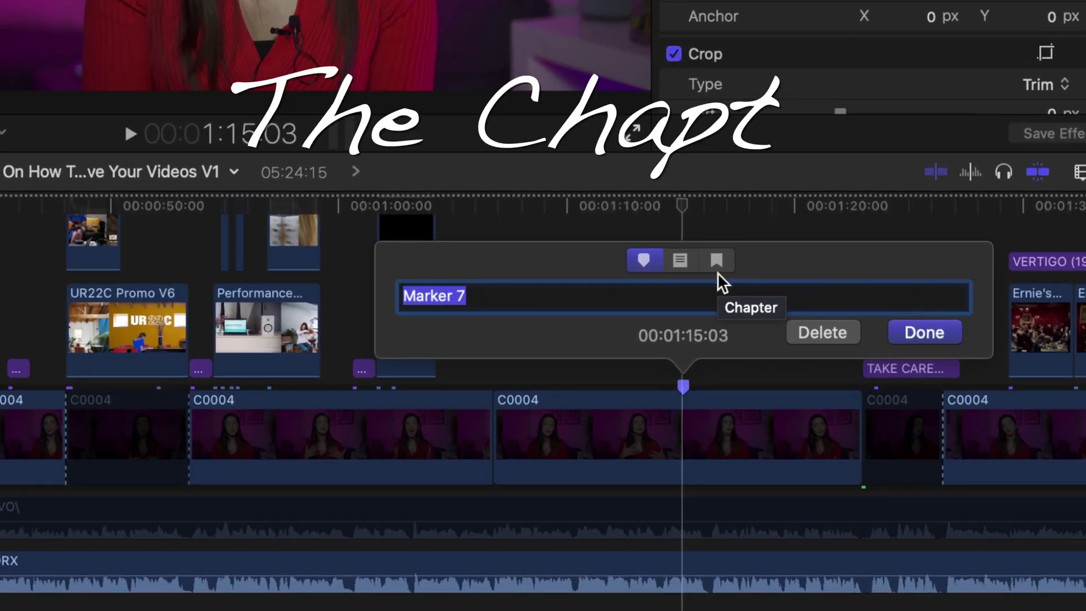
pyautogui.click(710, 267)
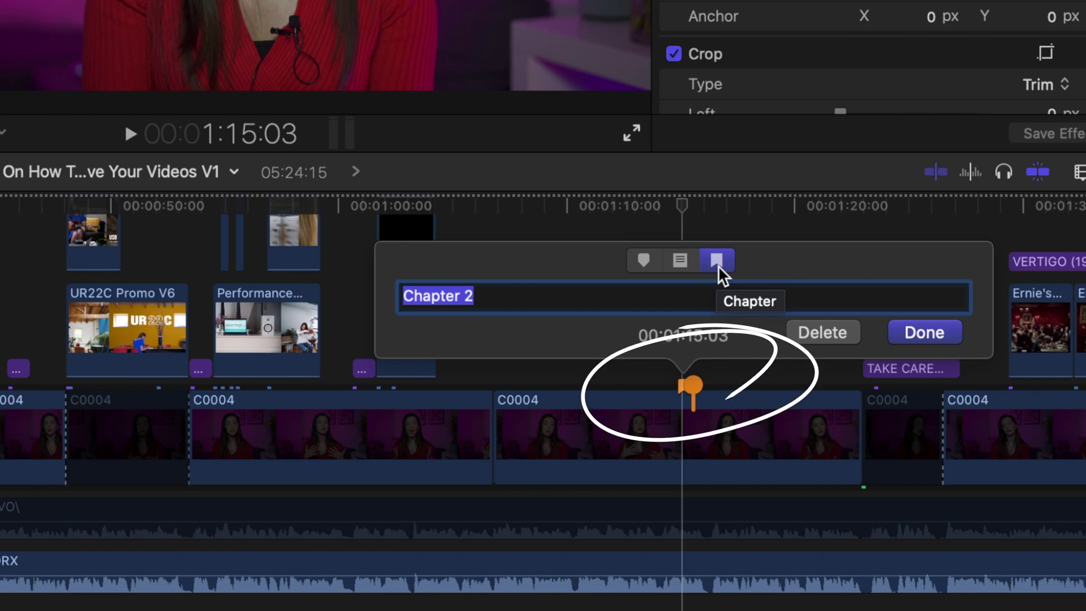
pyautogui.click(604, 298)
pyautogui.press('BackSpace')
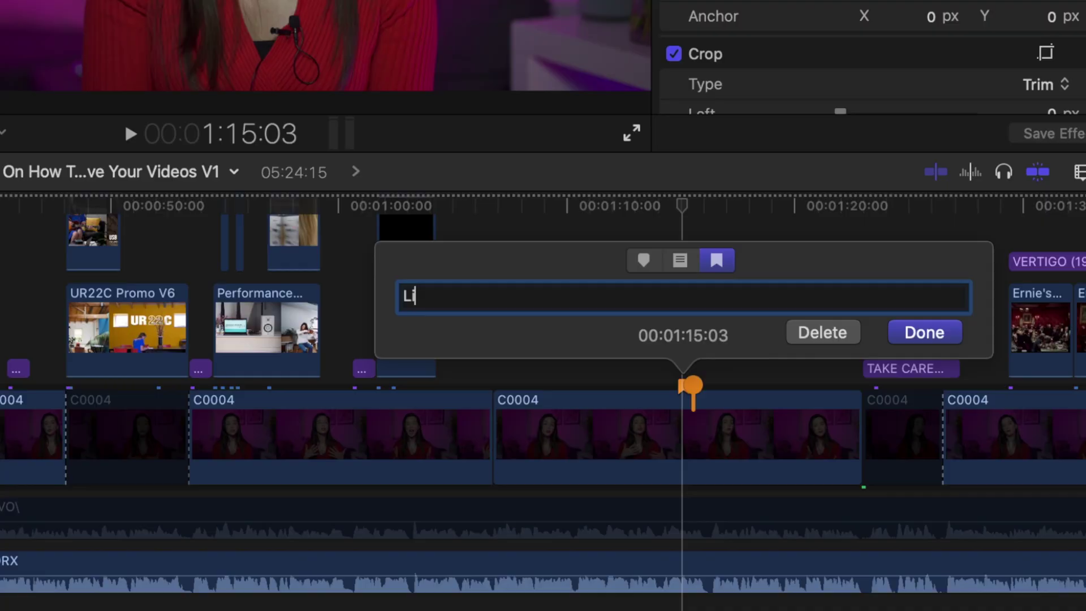
pyautogui.click(927, 332)
pyautogui.hscroll(5, 693, 280)
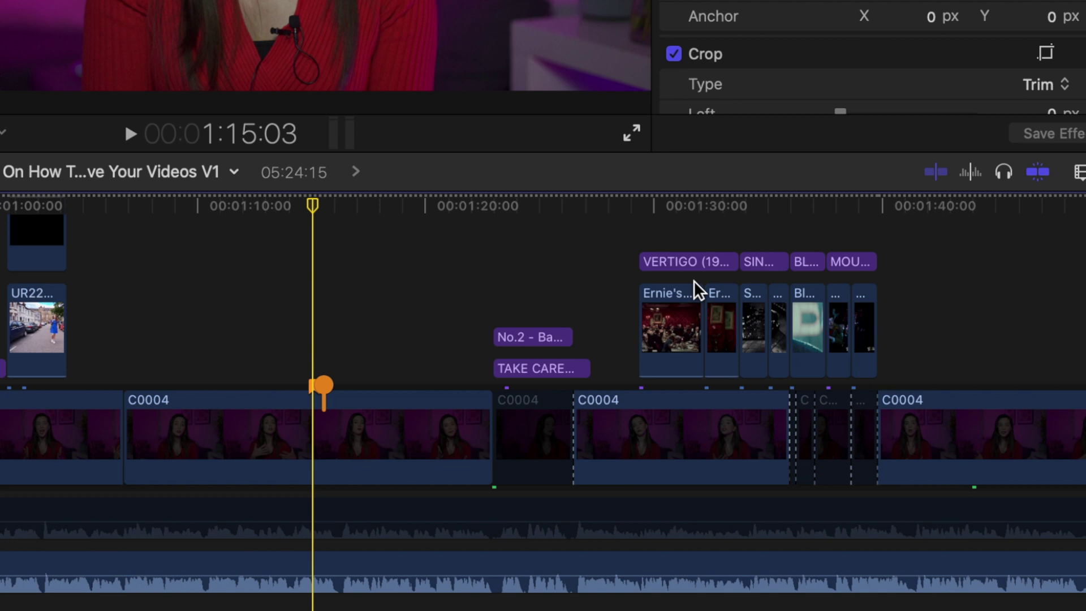
pyautogui.click(328, 387)
# - Drag the Lighting chapter's poster-frame pin right to a later shot in the timeline
pyautogui.moveTo(328, 386); pyautogui.dragTo(657, 397)
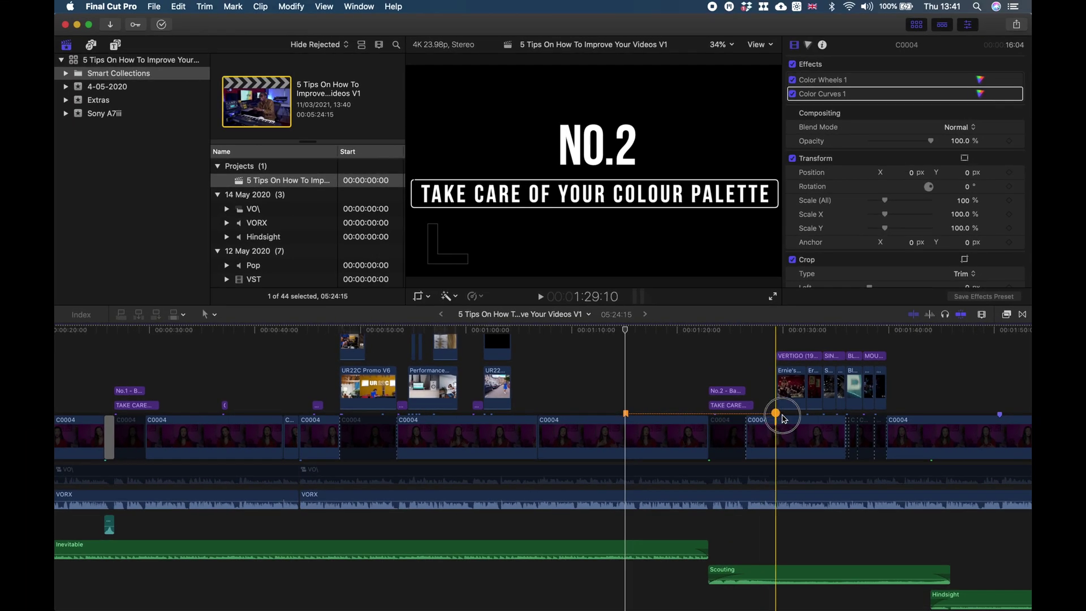
pyautogui.moveTo(783, 418); pyautogui.dragTo(937, 417)
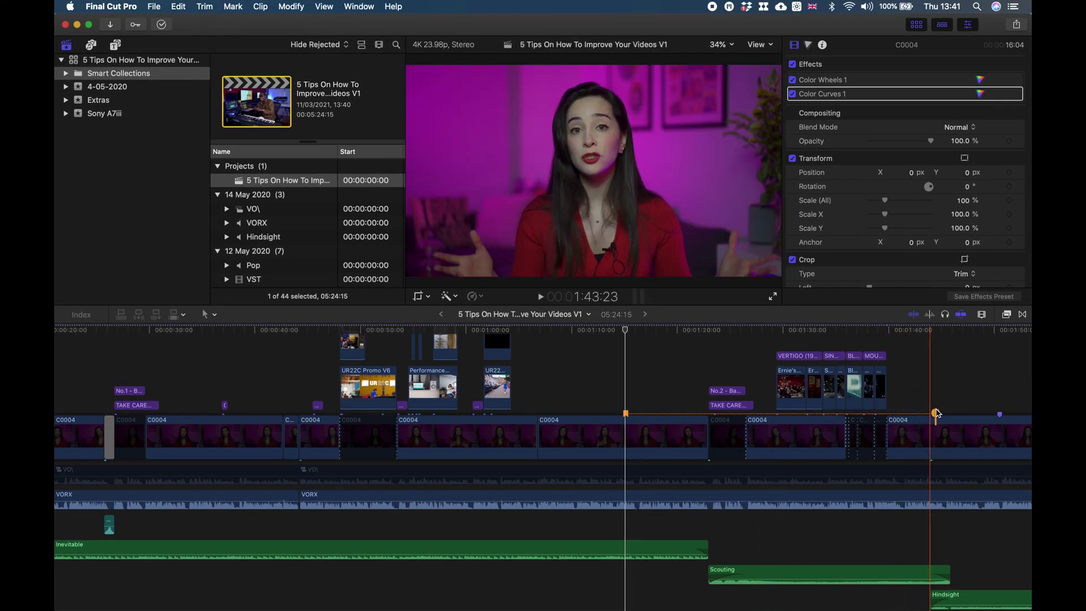
pyautogui.hscroll(3, 938, 412)
pyautogui.hscroll(5, 938, 413)
pyautogui.click(538, 428)
pyautogui.moveTo(539, 428); pyautogui.dragTo(768, 424)
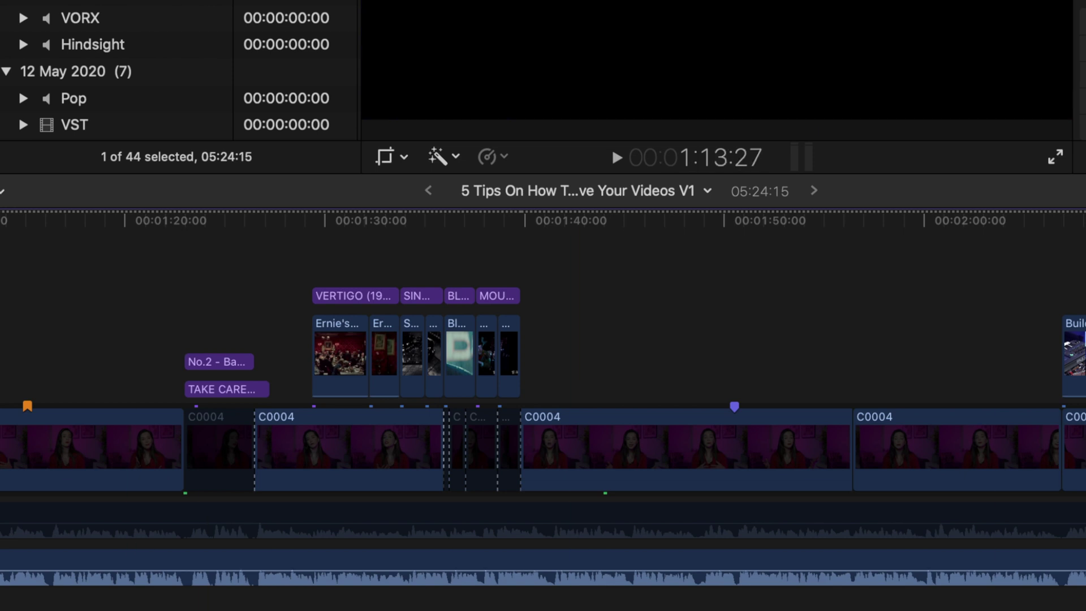
pyautogui.click(30, 410)
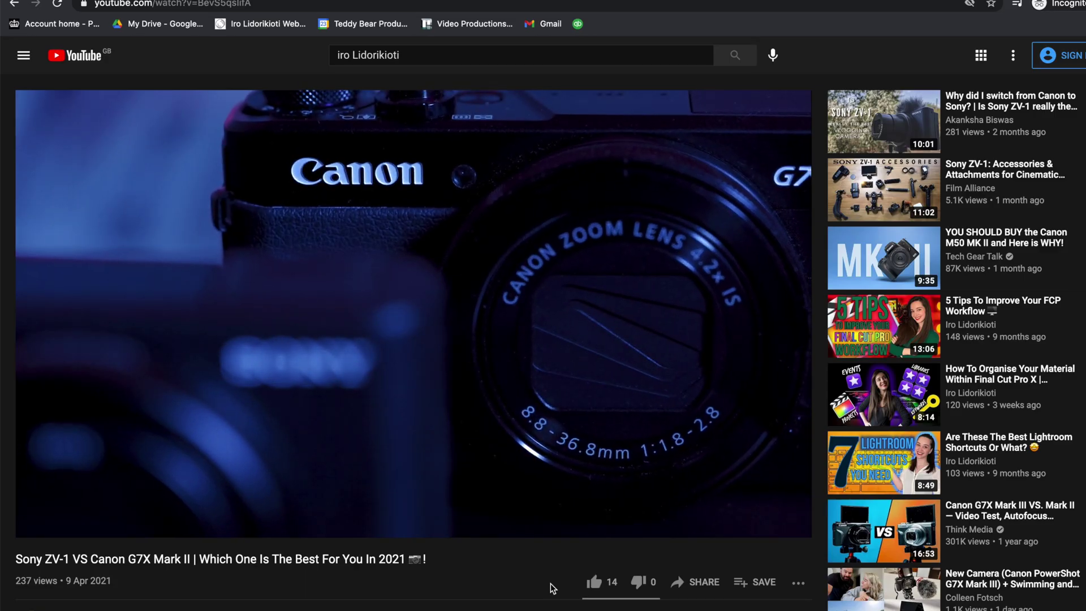
# - Scroll to the description's chapter timestamps, from 00:00 Intro to 09:52 Extras
pyautogui.scroll(-6, 552, 588)
pyautogui.scroll(-1, 552, 585)
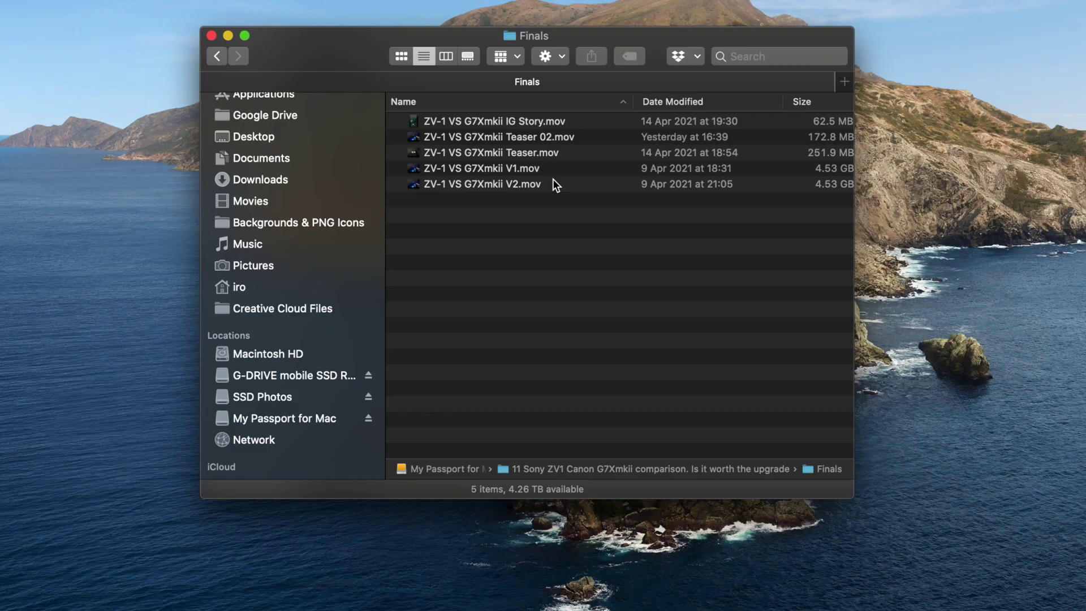
# - Open ZV-1 VS G7Xmkii V2.mov from the Finals folder with QuickTime Player.app
pyautogui.click(552, 185)
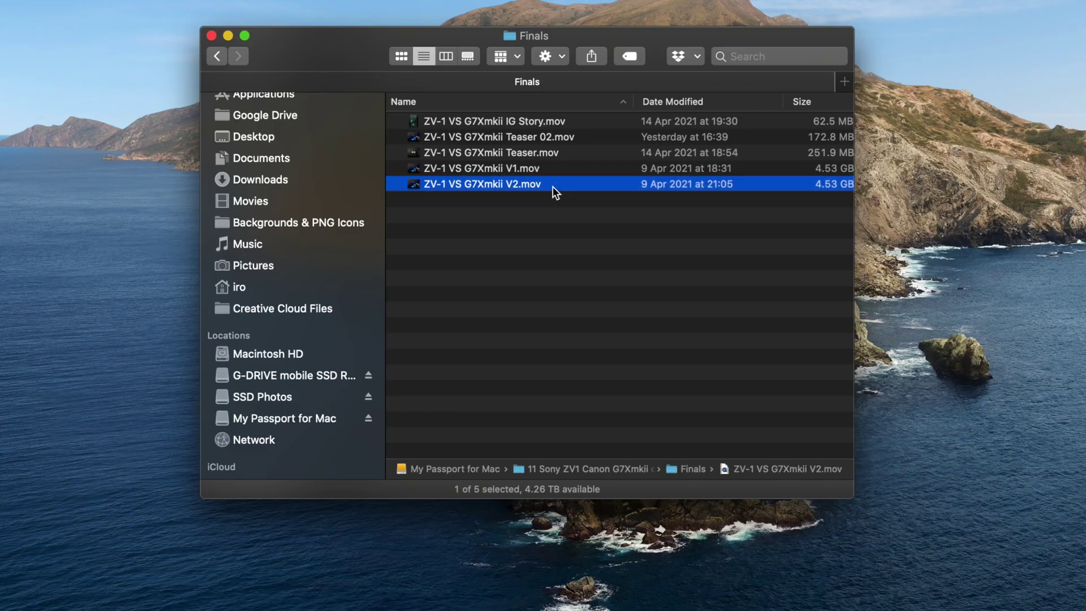
pyautogui.rightClick(552, 186)
pyautogui.moveTo(606, 209)
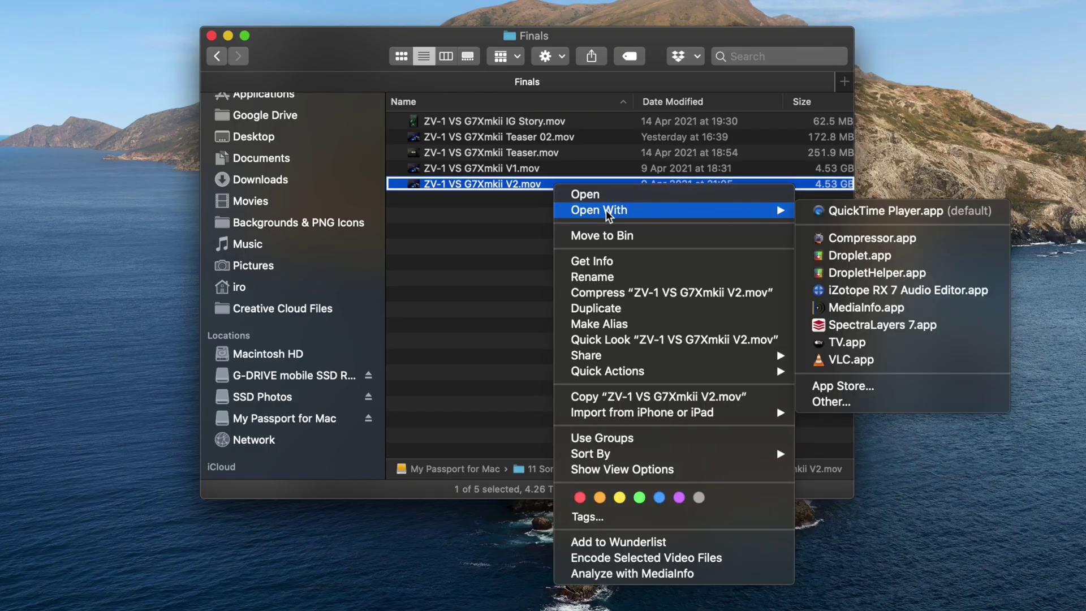
pyautogui.click(881, 211)
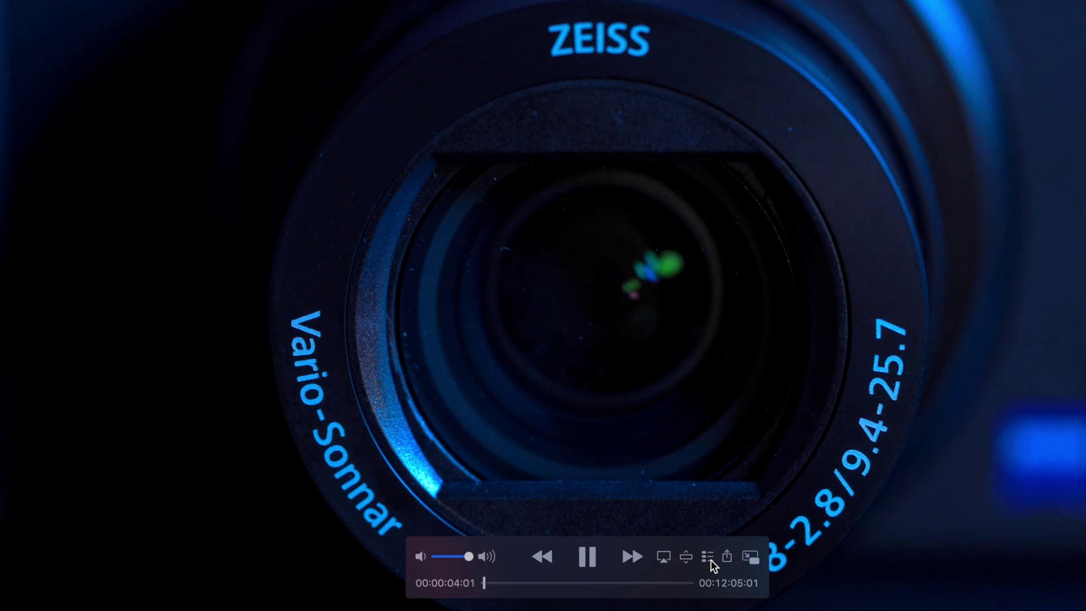
# - Display the chapter list of ZV-1 VS G7Xmkii V2.mov in QuickTime Player
pyautogui.click(707, 557)
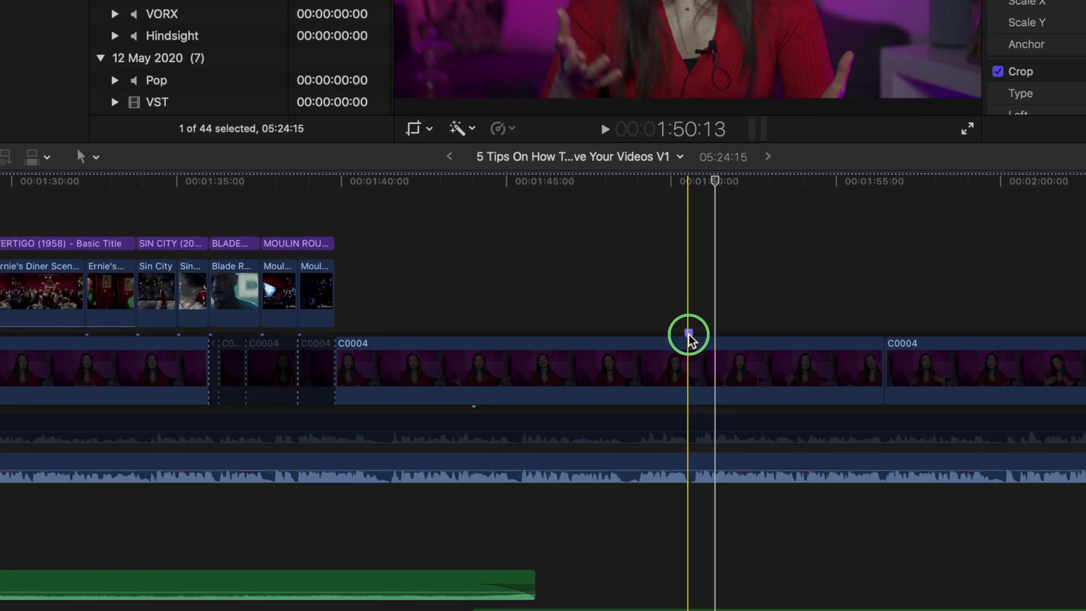
pyautogui.rightClick(616, 405)
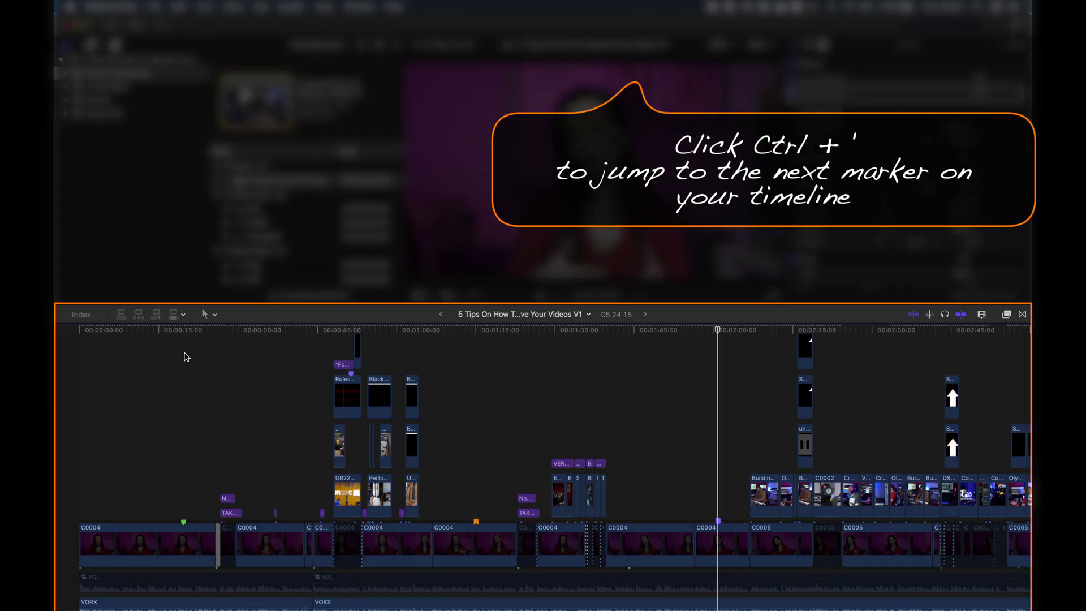
# - Jump to the next marker, then step back three markers to the completed to-do at 00:00:19:18
pyautogui.hotkey('ctrl', "'")
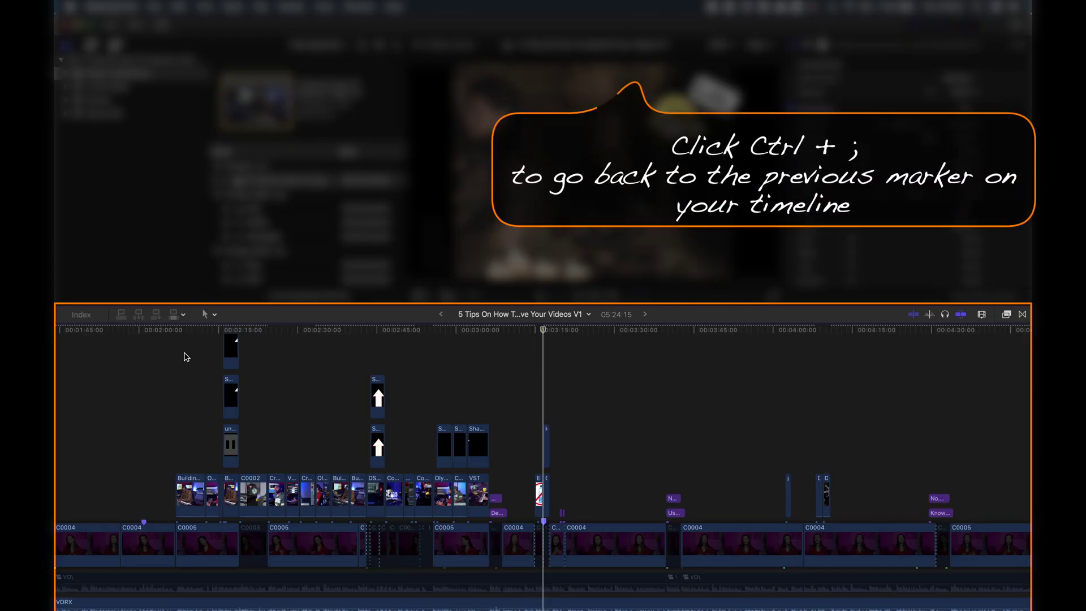
pyautogui.hotkey('ctrl', ';')
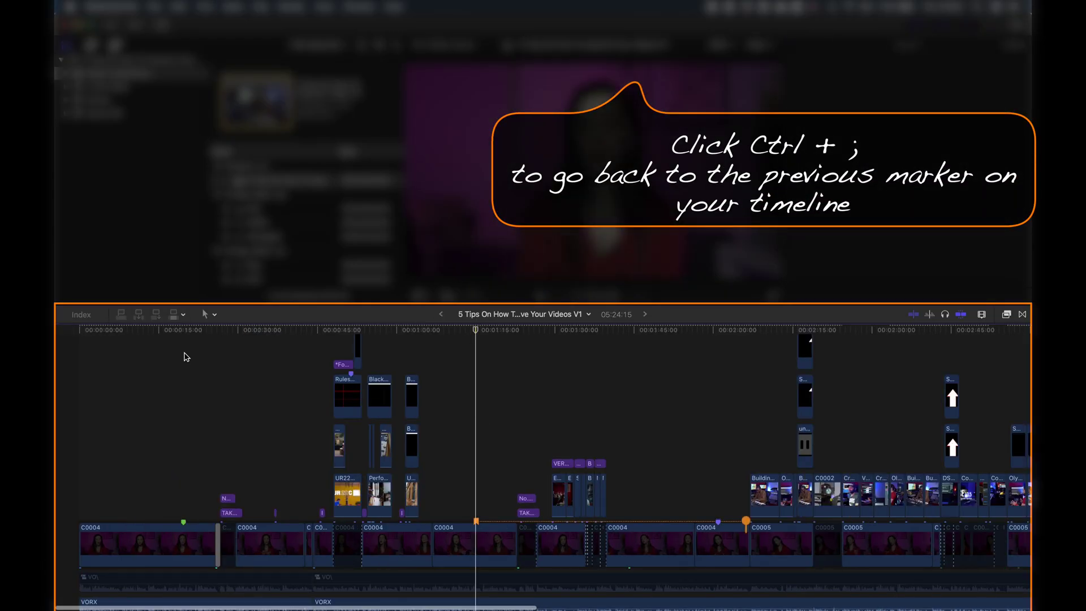
pyautogui.hotkey('ctrl', ';')
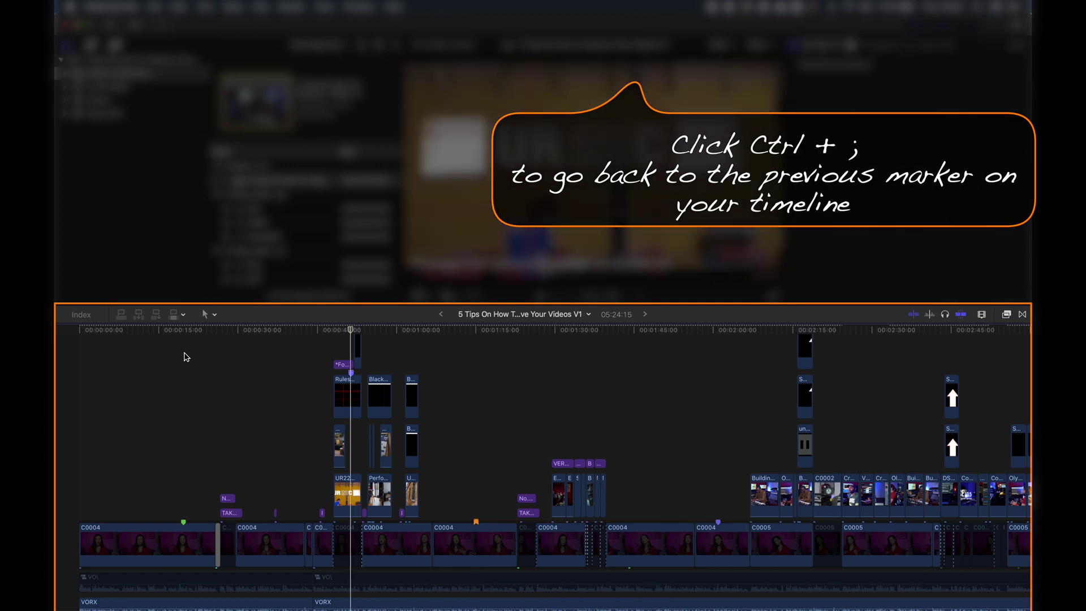
pyautogui.hotkey('ctrl', ';')
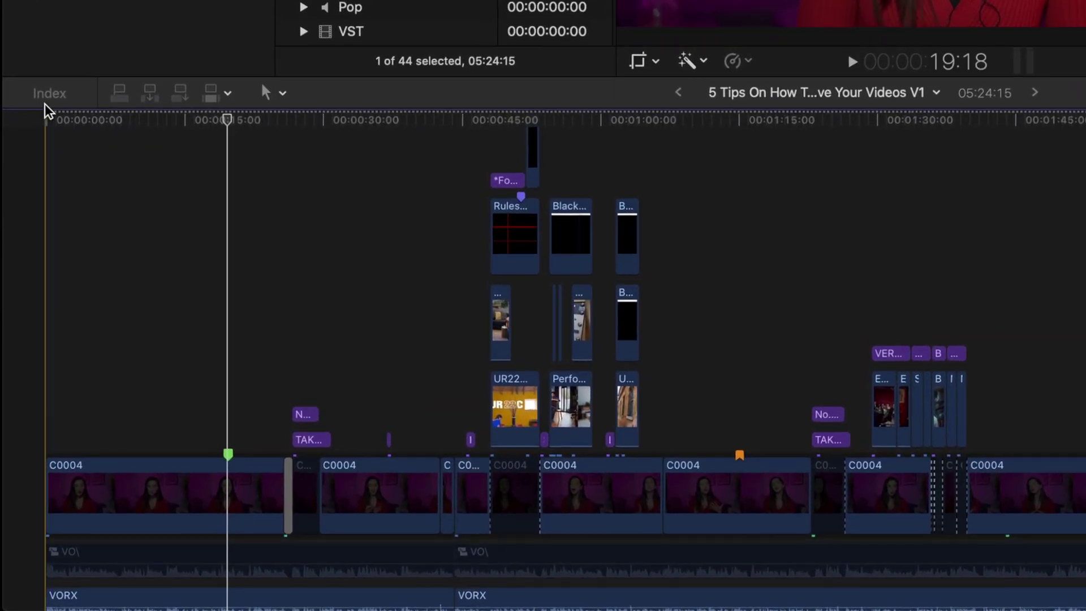
# - Show the timeline index's Tags list, with 7 tags from Add title to Marker 1
pyautogui.click(50, 96)
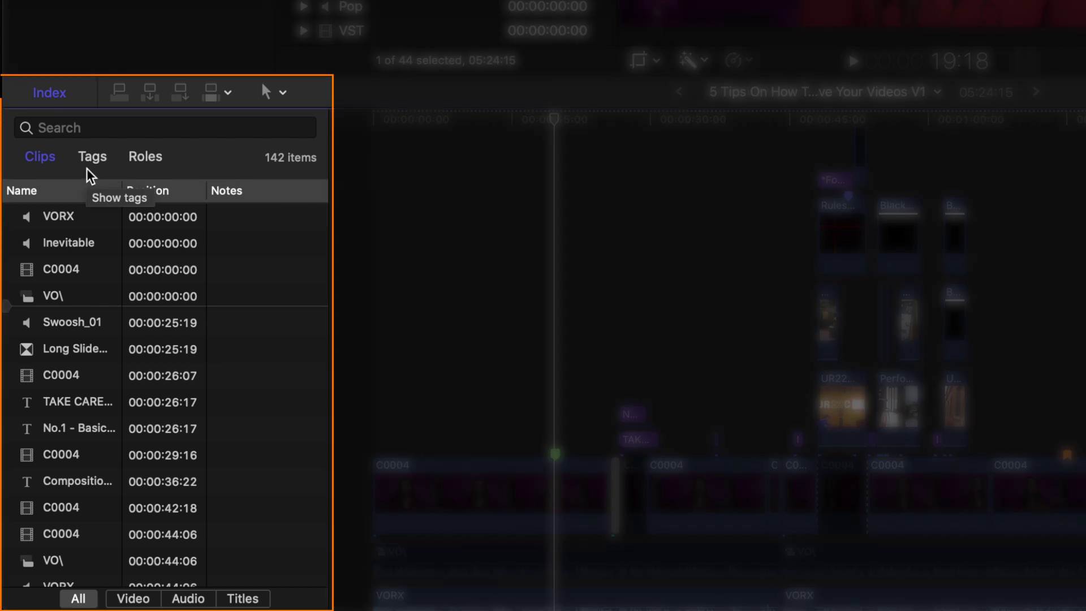
pyautogui.click(95, 163)
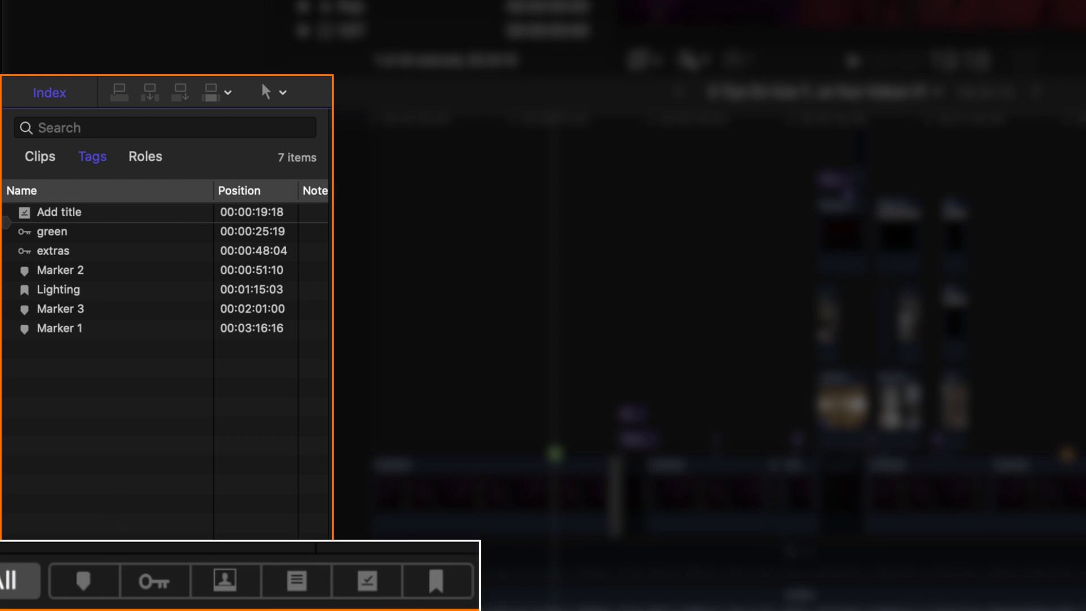
# - Filter the tags to standard markers, then chapter markers, then incomplete to-dos, which show 0 items
pyautogui.click(82, 581)
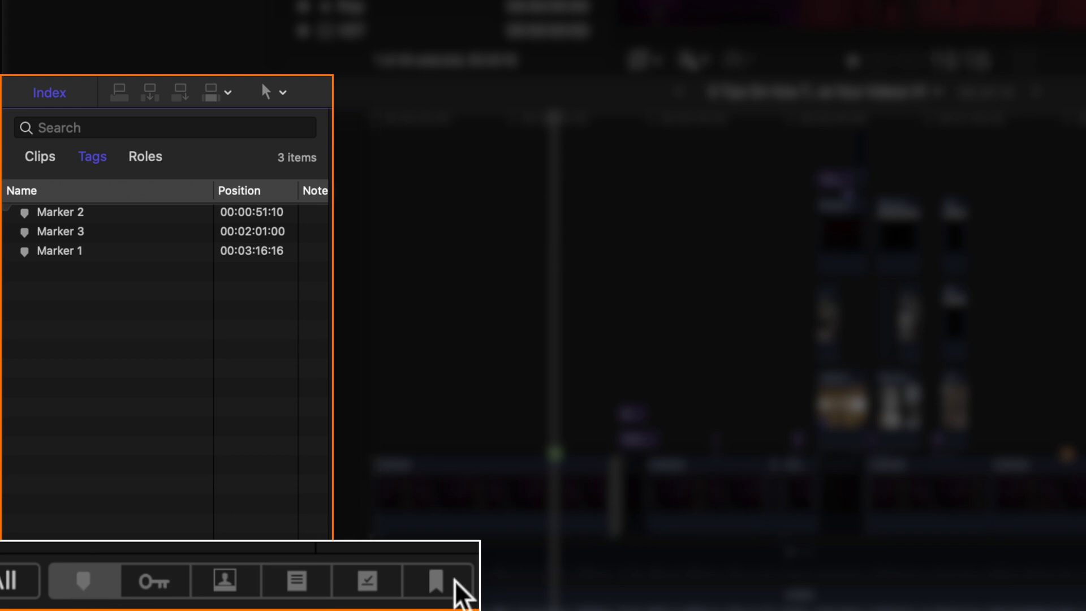
pyautogui.click(455, 582)
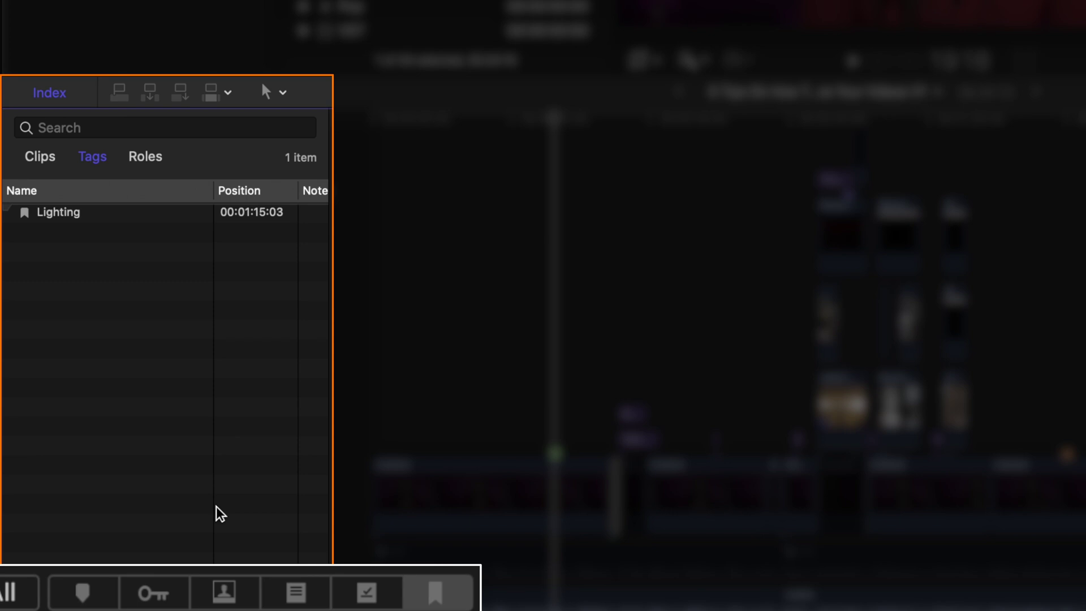
pyautogui.click(291, 598)
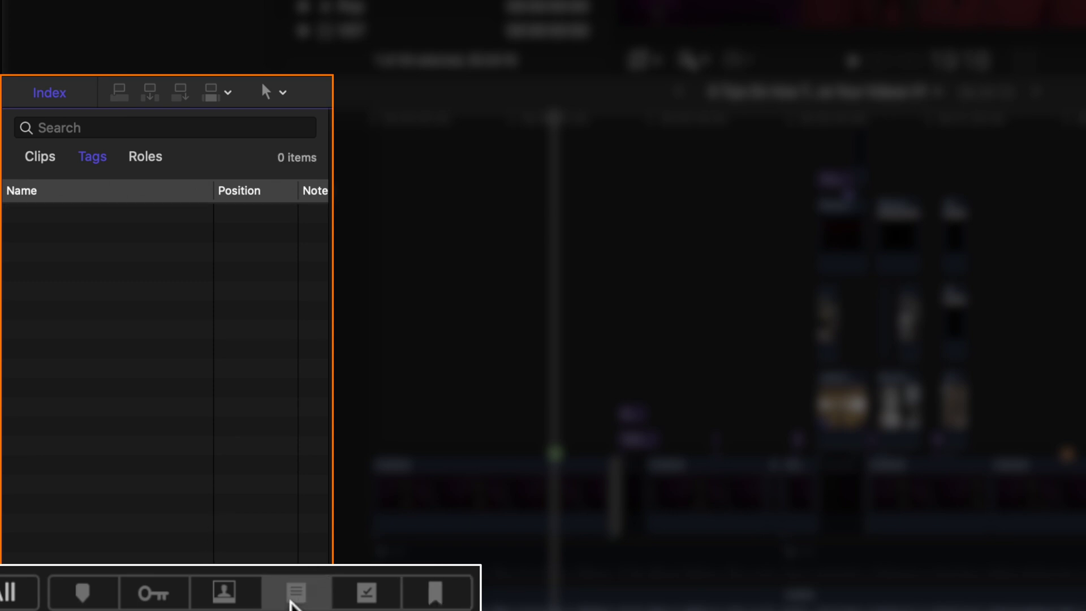